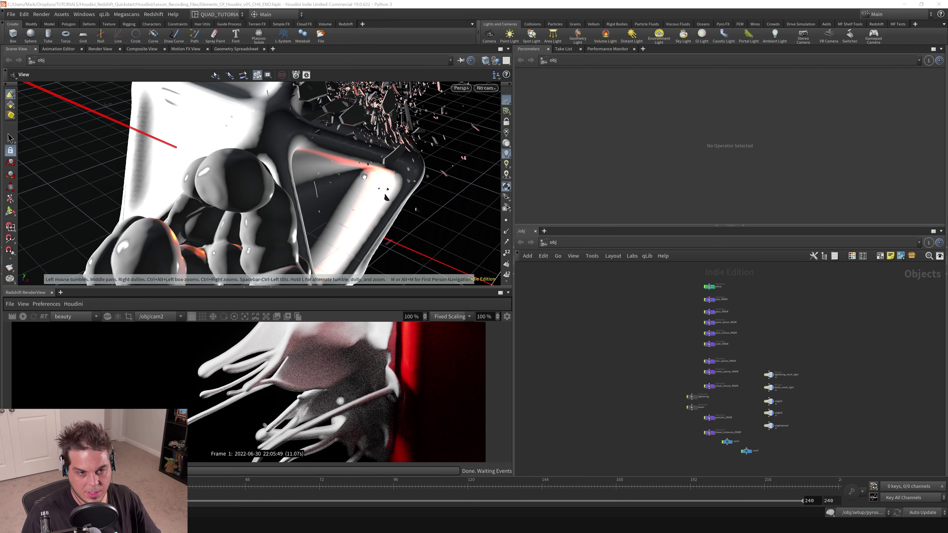
Step: Enlarge the 3D viewport over the render view and look through the cam1 camera
mouse_move(274, 186)
left_mouse_down()
mouse_move(359, 202)
mouse_move(290, 187)
mouse_move(277, 204)
left_mouse_up()
right_click_drag(287, 204, 327, 256)
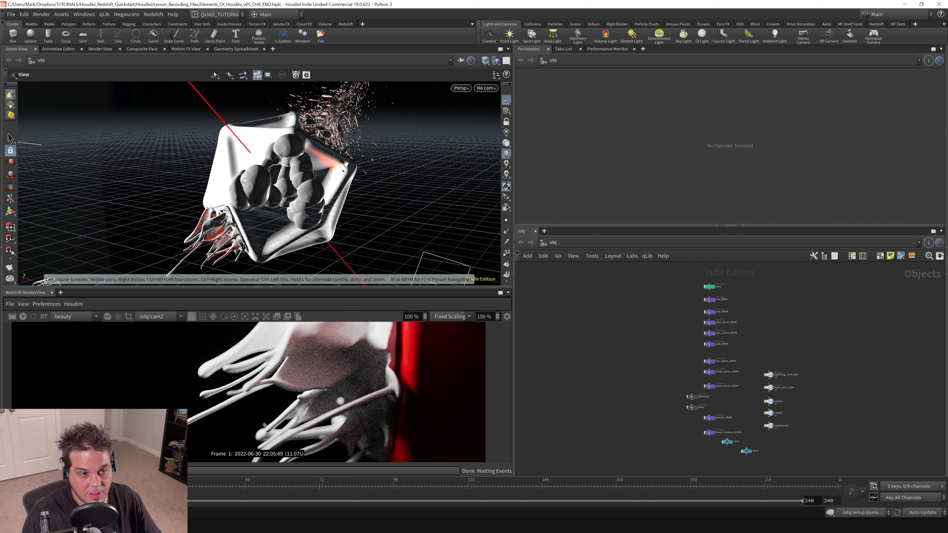
left_click_drag(310, 198, 302, 196)
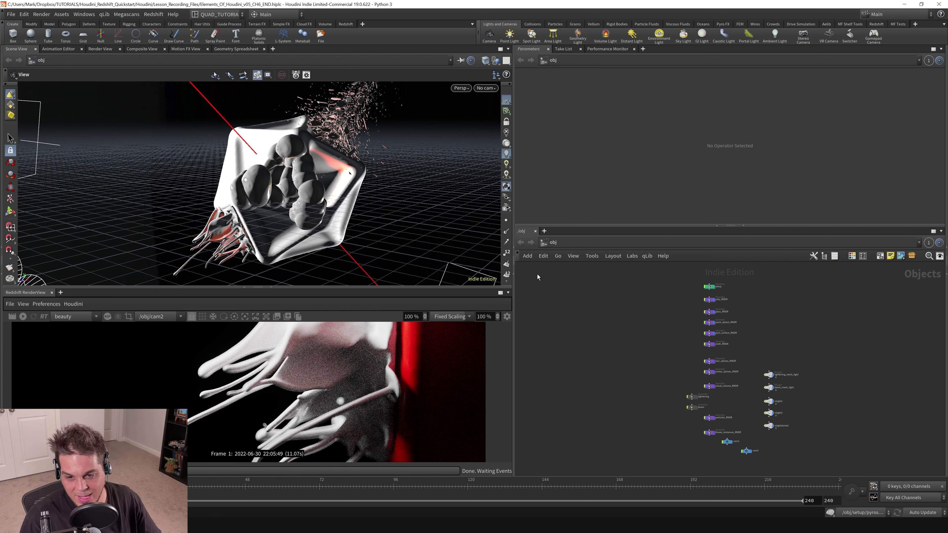
left_click(272, 287)
left_click(486, 88)
left_click(491, 130)
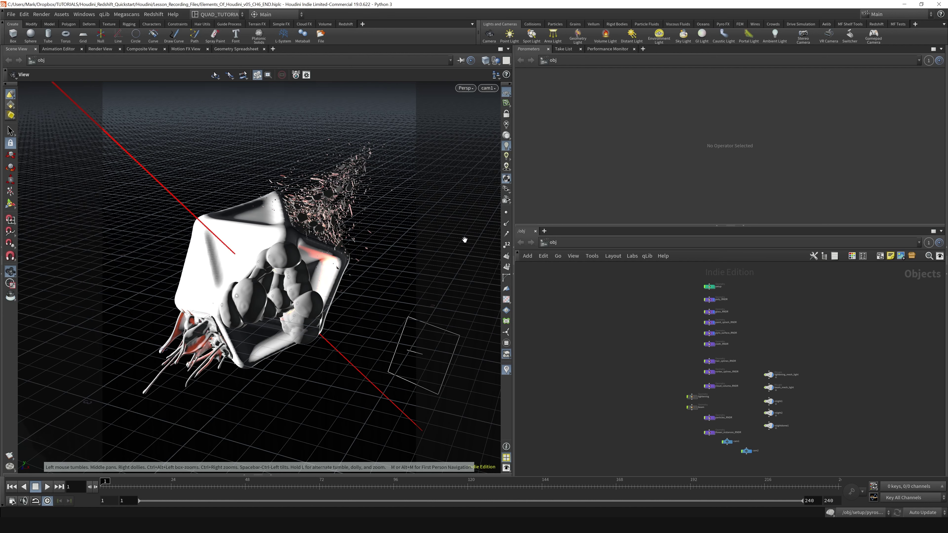
Step: Select all the RNDR geometry nodes in the object network to highlight them in the viewport, and clear the multi-selection
scroll(671, 382, "up", 5)
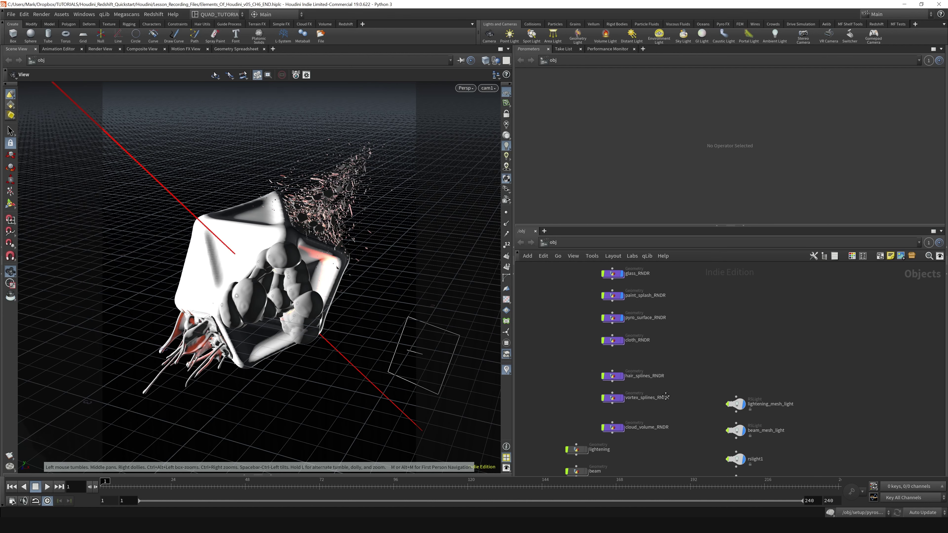
scroll(671, 445, "down", 6)
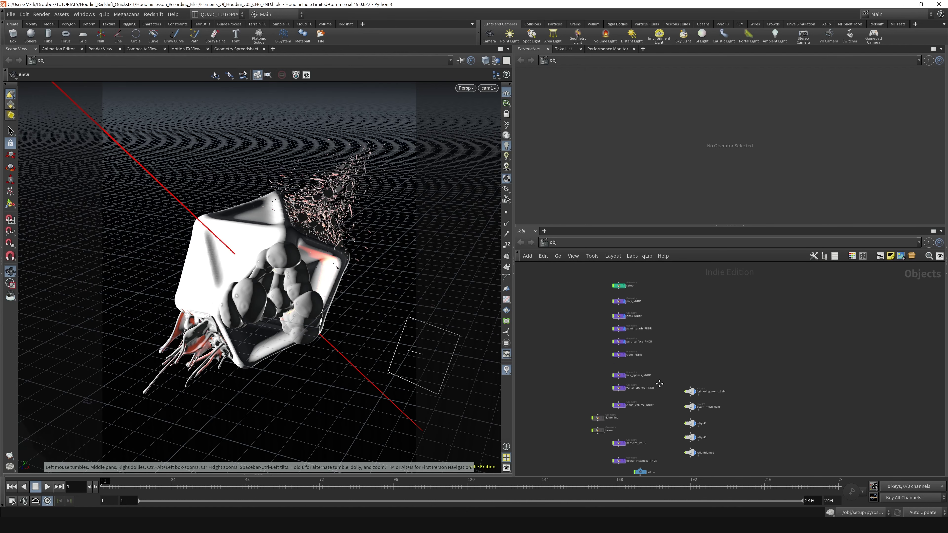
left_click_drag(629, 409, 635, 312)
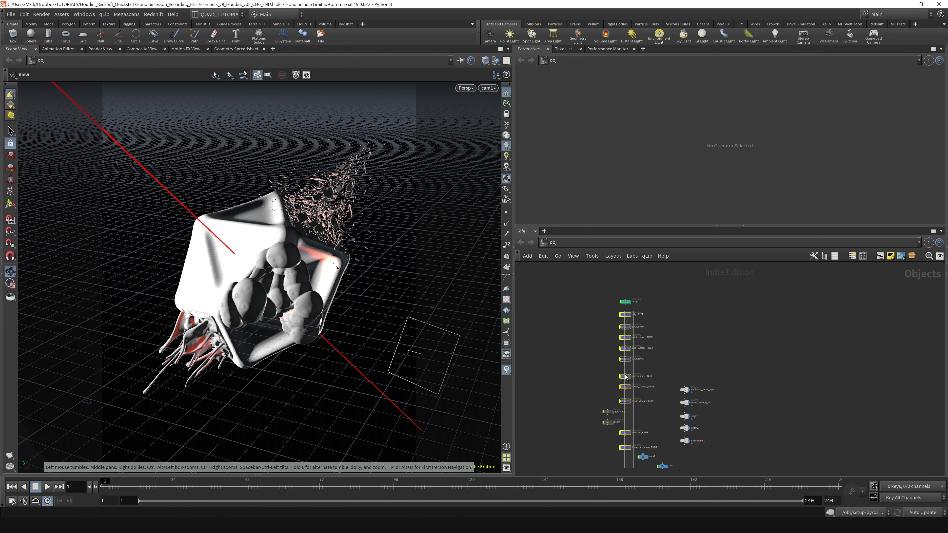
scroll(629, 377, "up", 4)
scroll(630, 379, "up", 4)
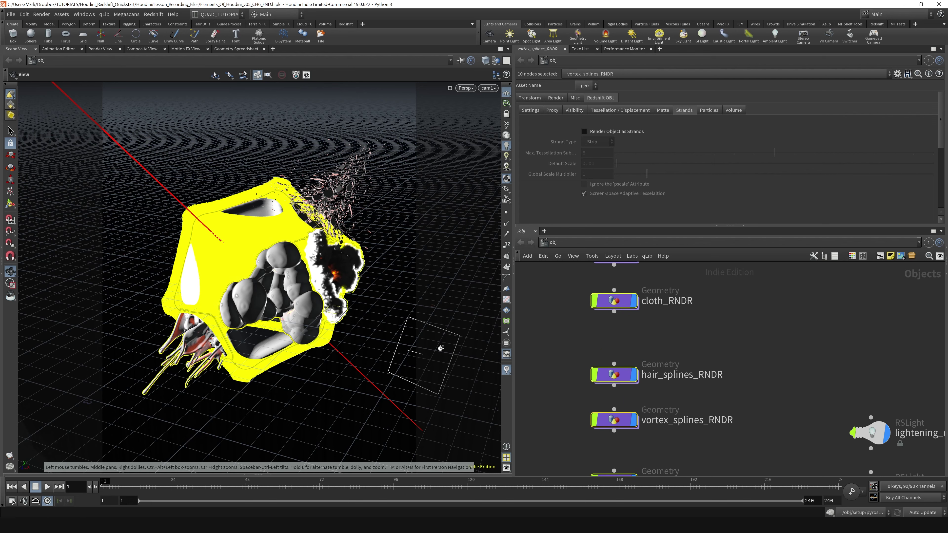
left_click(537, 362)
Step: Look over the whole model from a closer angle outside the camera and save the scene file
left_click_drag(259, 234, 274, 253)
middle_click_drag(295, 258, 271, 236)
right_click_drag(283, 247, 280, 266)
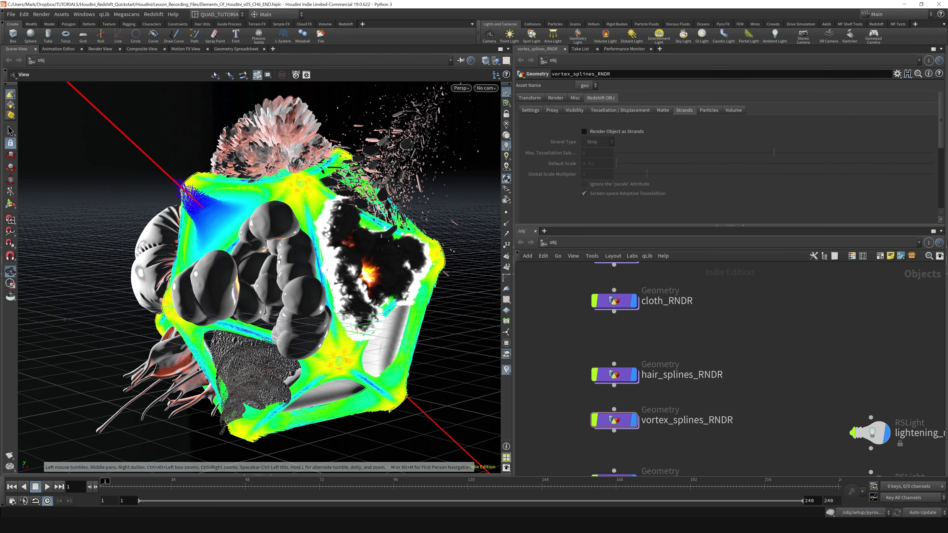
left_click_drag(278, 279, 289, 282)
middle_click_drag(288, 283, 278, 281)
key("ctrl+s")
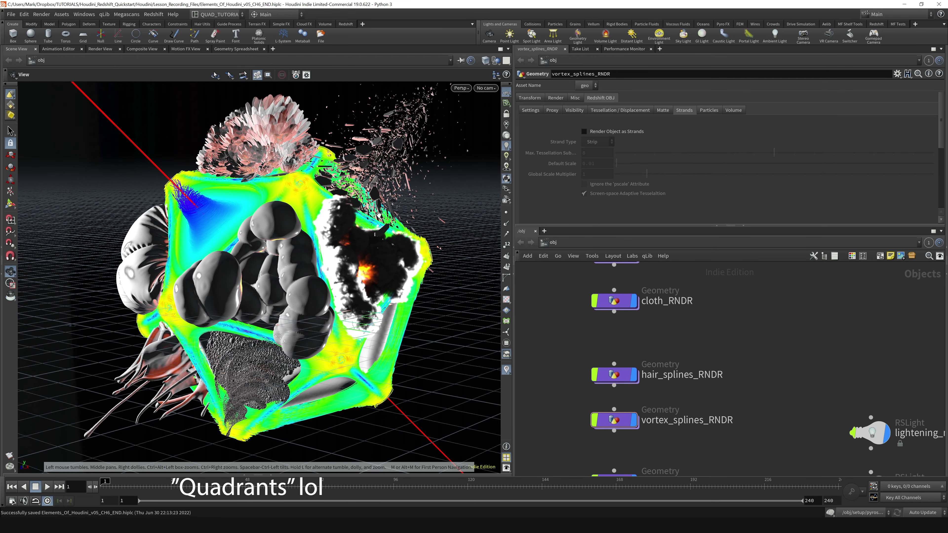
Step: Examine poly_RNDR, glass_RNDR, paint_splash_RNDR, pyro_surface_RNDR and cloth_RNDR one after another in the viewport
mouse_move(577, 319)
left_mouse_down()
mouse_move(665, 354)
mouse_move(667, 454)
left_mouse_up()
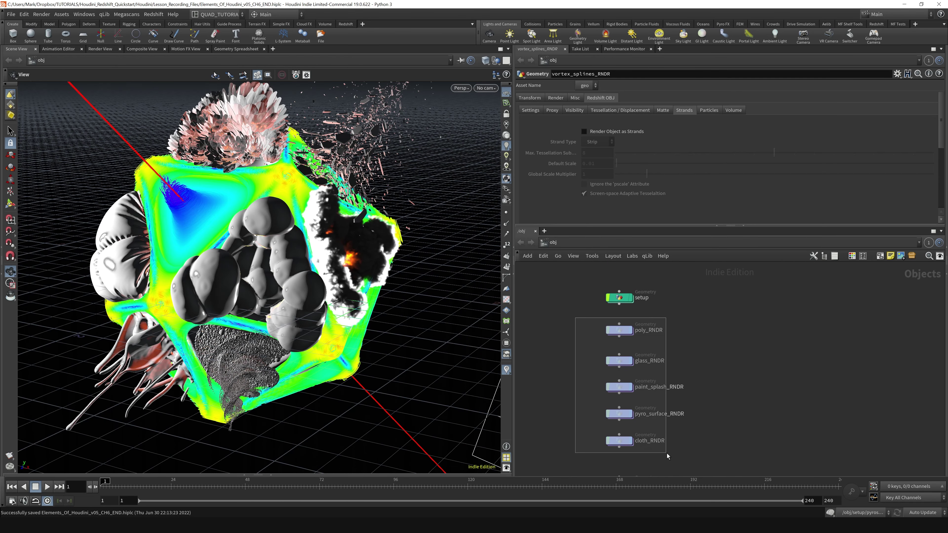
left_click(574, 325)
left_click(619, 330)
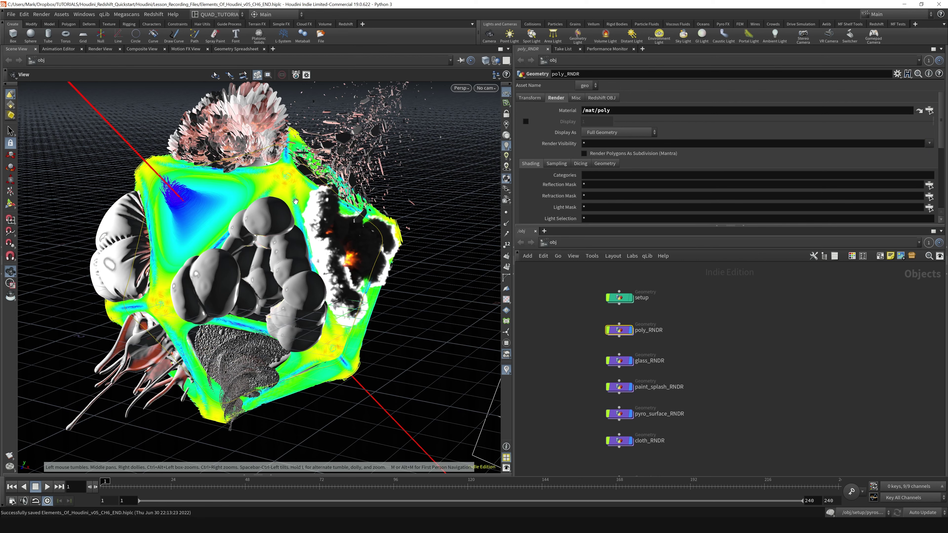
mouse_move(162, 290)
left_mouse_down()
mouse_move(179, 321)
mouse_move(175, 299)
left_mouse_up()
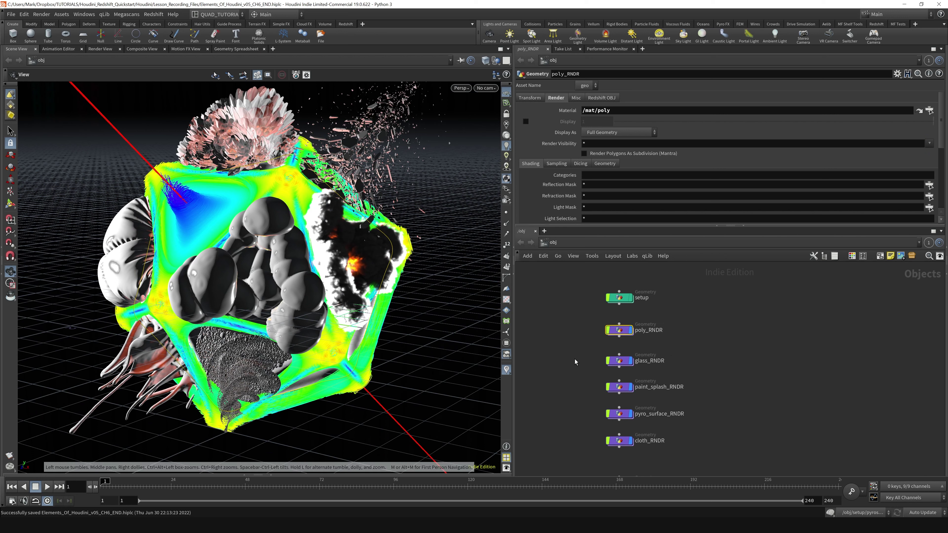
left_click(619, 361)
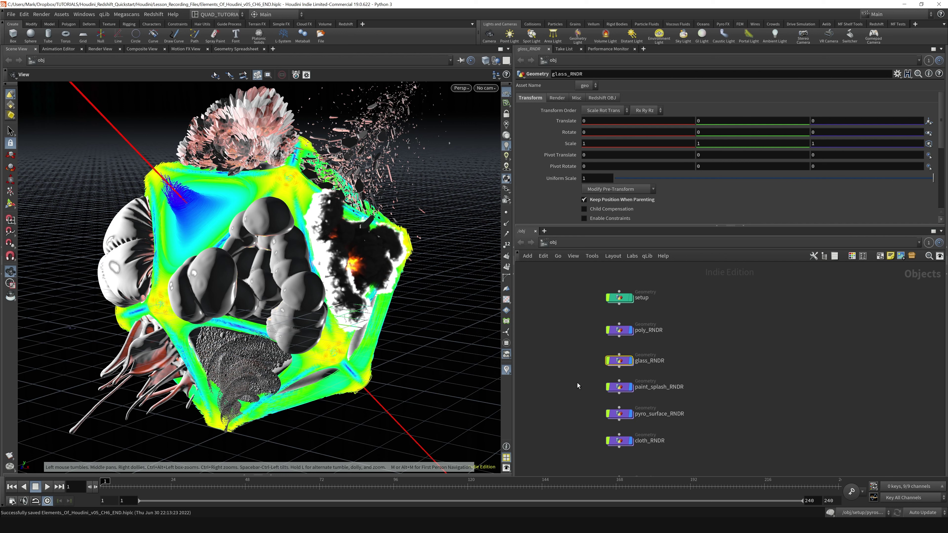
left_click(620, 387)
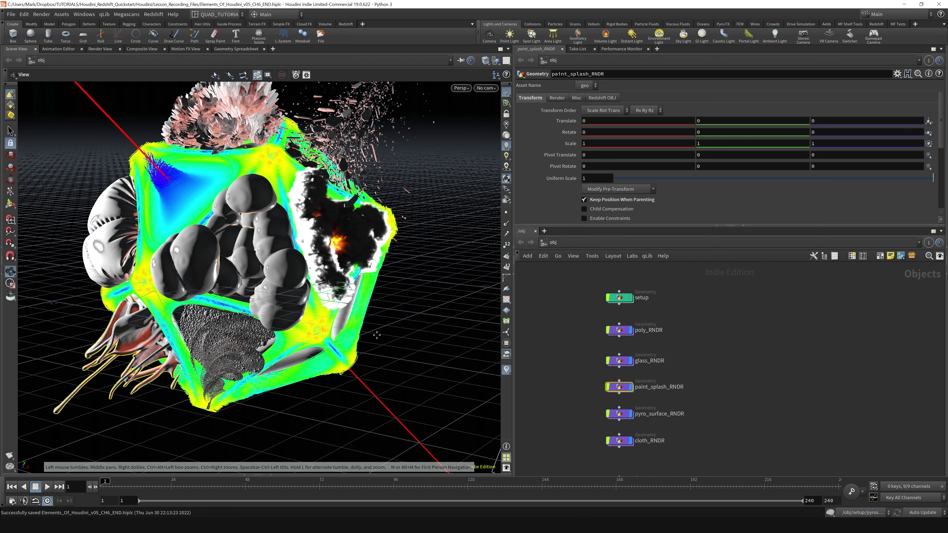
scroll(394, 364, "up", 2)
left_click(226, 229)
scroll(221, 286, "up", 6)
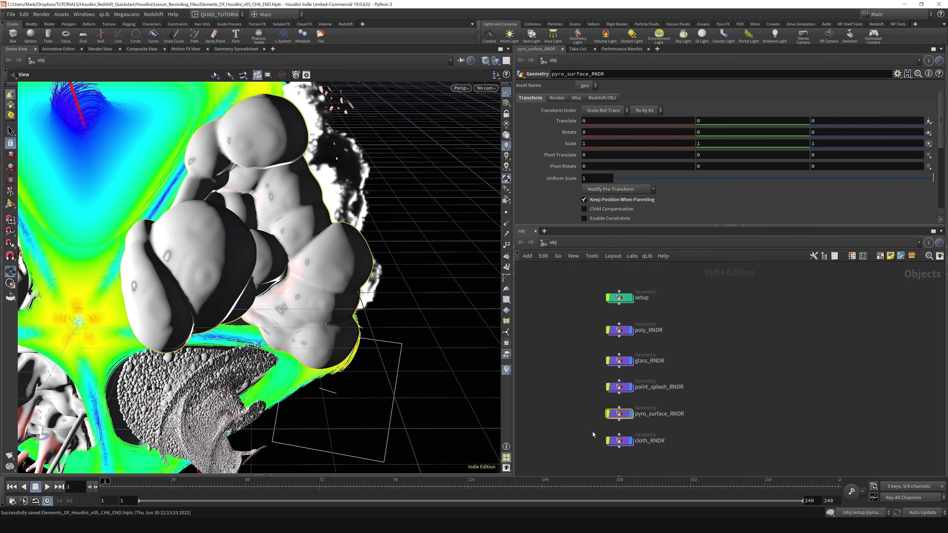
left_click(614, 440)
middle_click_drag(226, 215, 300, 249)
left_click_drag(300, 250, 241, 245)
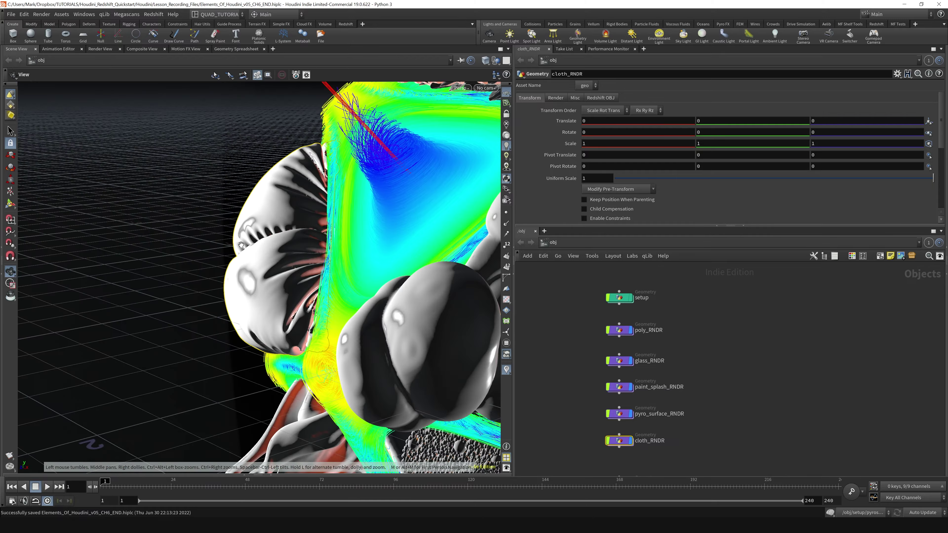
left_click_drag(435, 242, 164, 275)
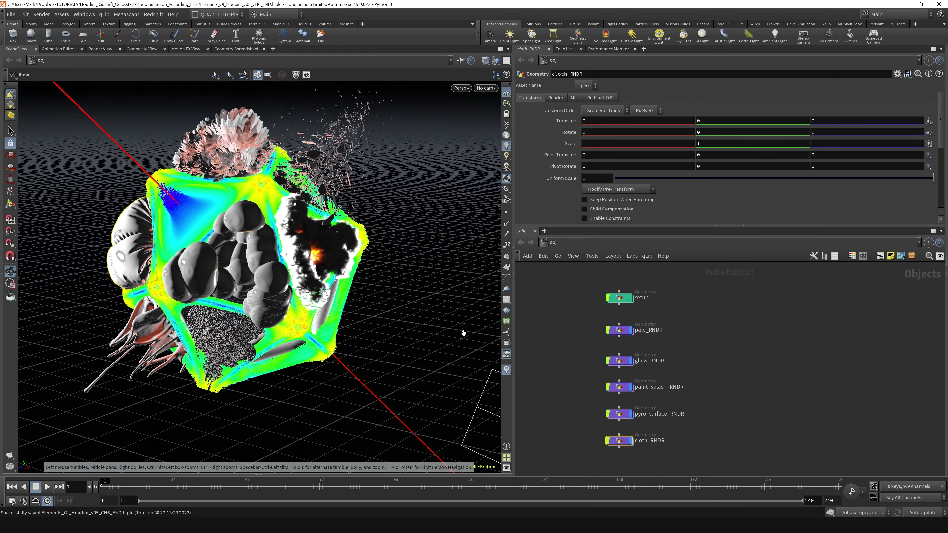
Step: Group the five nodes from poly_RNDR to cloth_RNDR in a network box titled "POLYS"
left_click_drag(574, 317, 687, 452)
left_click(881, 256)
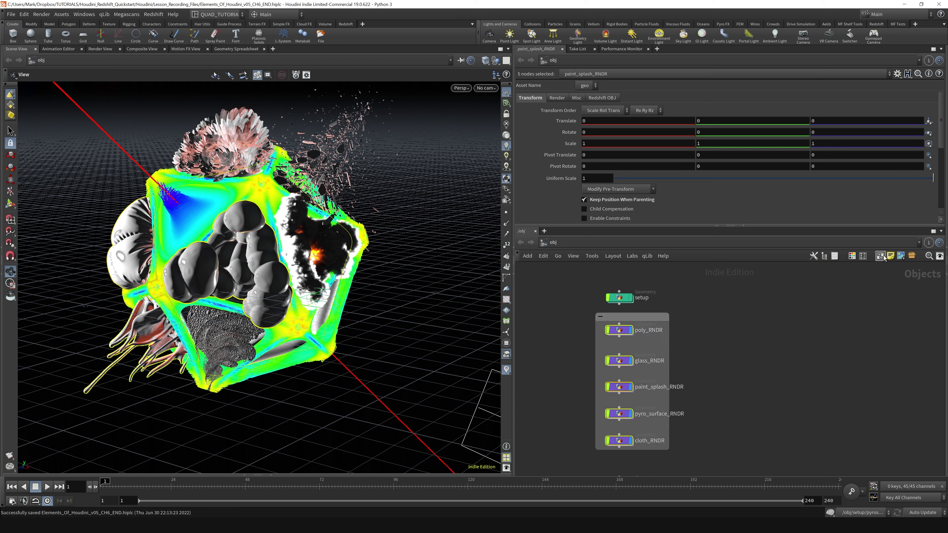
double_click(638, 318)
type("POLY")
key("Return")
double_click(639, 318)
type("S")
left_click(785, 360)
Step: Examine the hair_splines_RNDR and vortex_splines_RNDR geometry together and separately in the viewport
middle_click_drag(733, 383, 726, 254)
left_click_drag(565, 347, 650, 391)
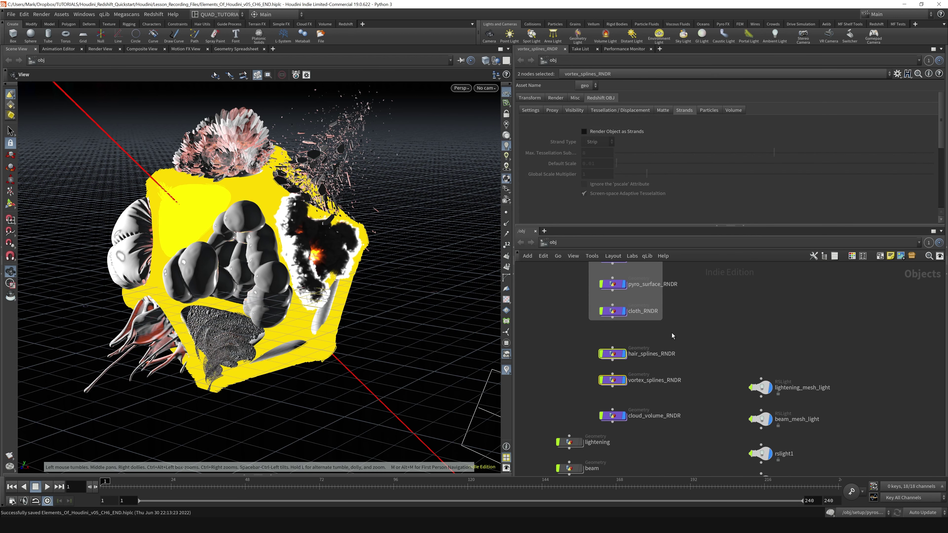
left_click_drag(559, 335, 655, 391)
left_click_drag(556, 344, 669, 372)
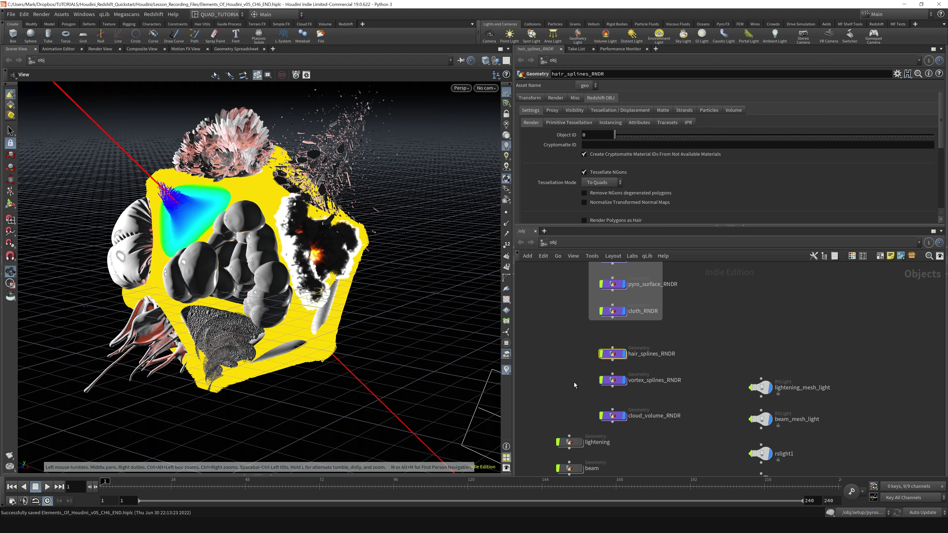
left_click(612, 380)
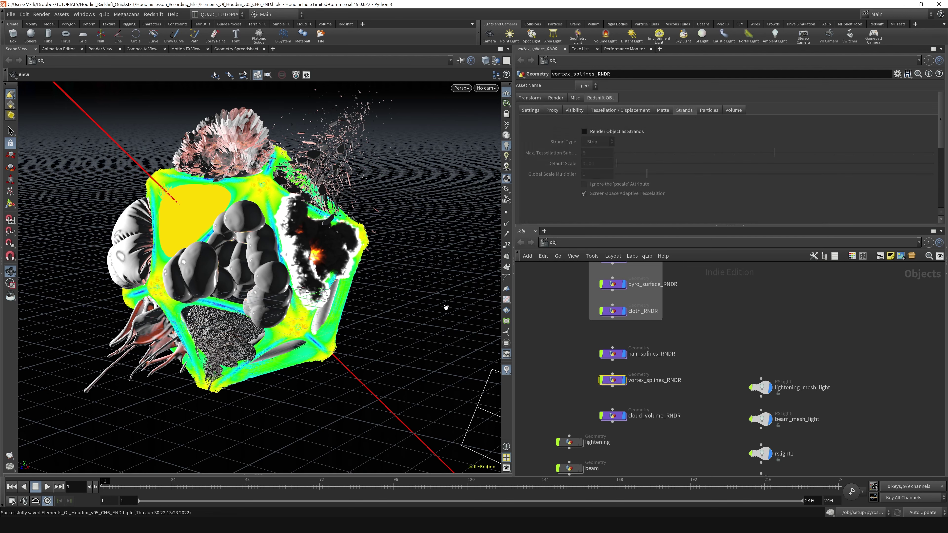
scroll(187, 213, "up", 6)
left_click_drag(156, 195, 280, 226)
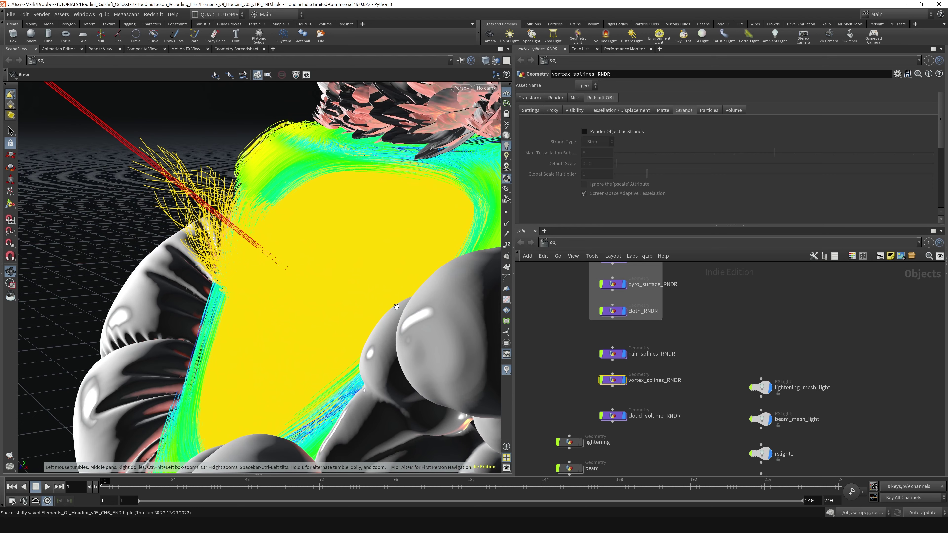
scroll(290, 283, "down", 5)
Step: Group hair_splines_RNDR and vortex_splines_RNDR in a network box titled "SPLINES"
left_click_drag(582, 335, 700, 404)
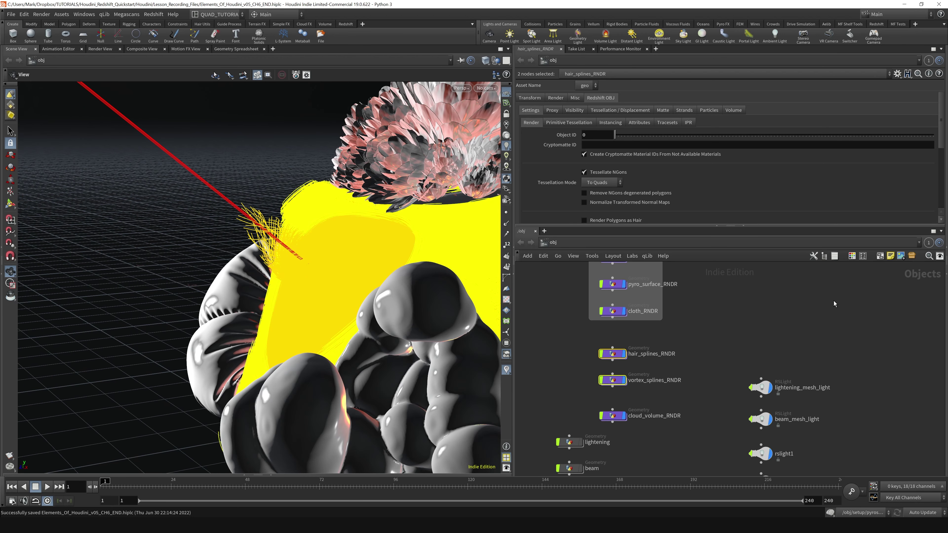
left_click(880, 256)
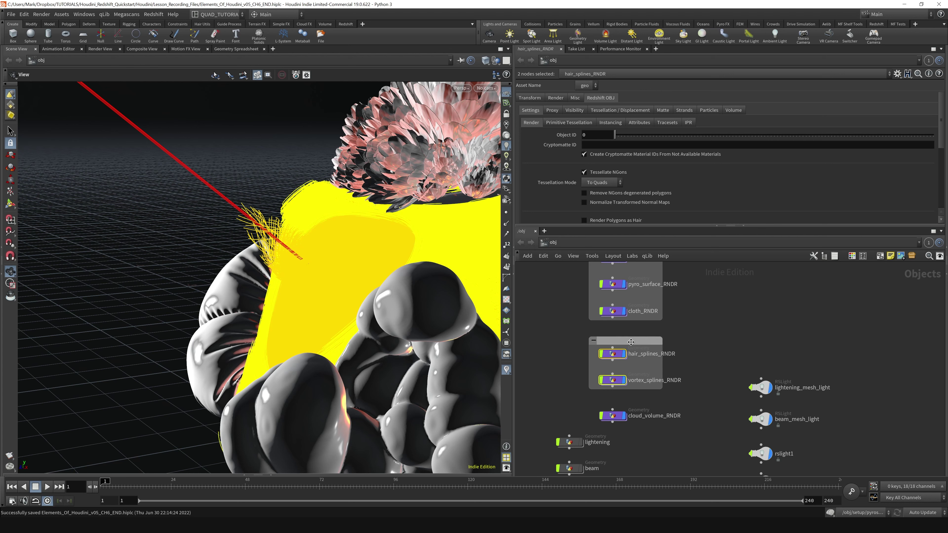
double_click(635, 339)
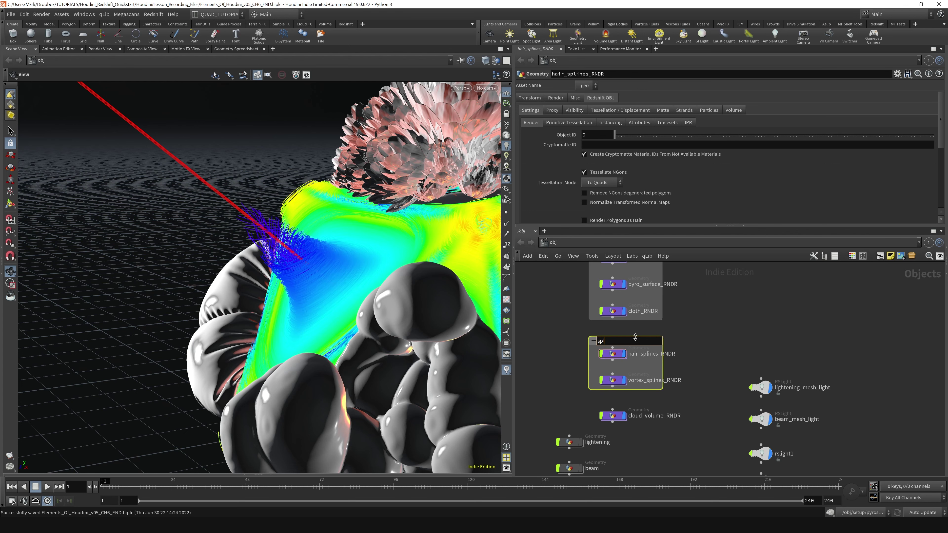
type("SPLINES")
key("Return")
Step: Inspect cloud_volume_RNDR in the viewport and put it in its own network box titled "VOLUME"
middle_click_drag(630, 350, 608, 262)
left_click(591, 327)
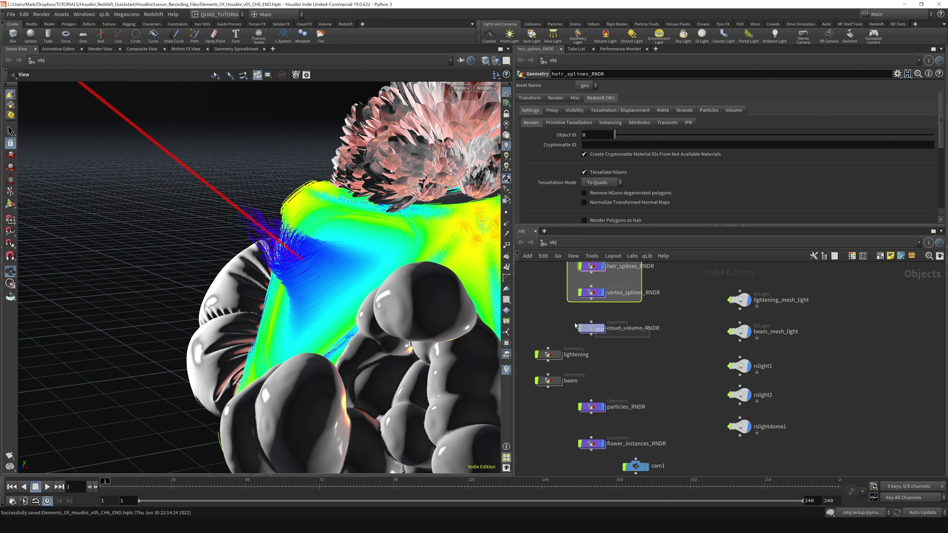
middle_click_drag(412, 302, 233, 254)
right_click_drag(233, 254, 247, 300)
mouse_move(247, 300)
left_mouse_down()
mouse_move(252, 289)
mouse_move(236, 280)
mouse_move(234, 300)
left_mouse_up()
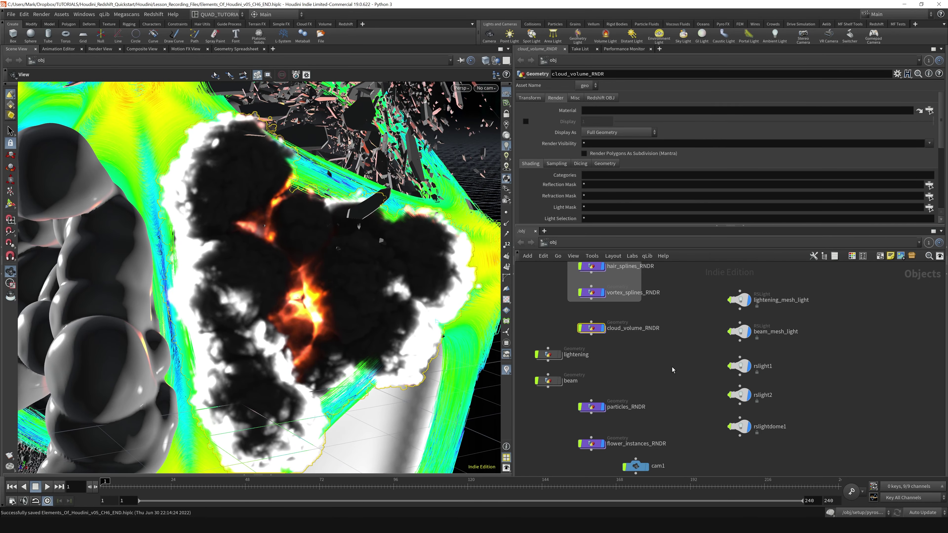
left_click(880, 256)
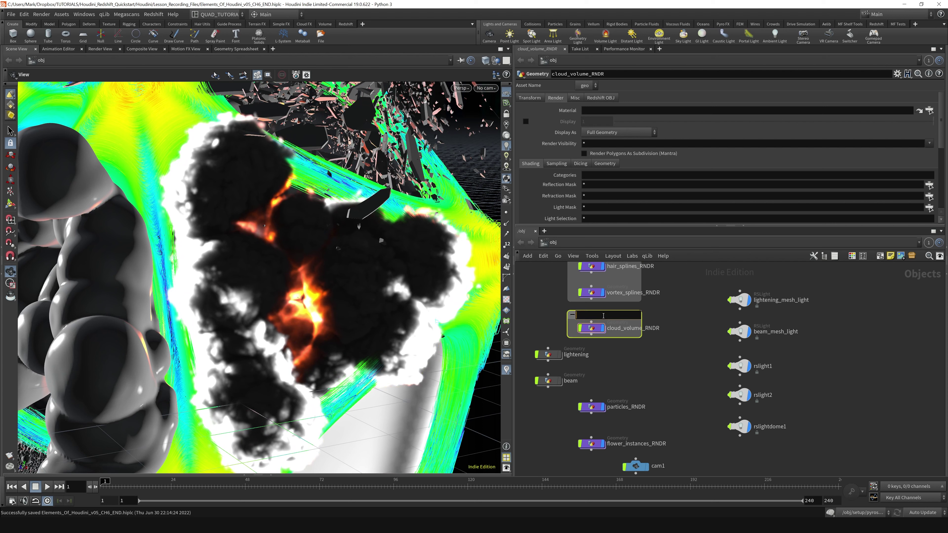
type("VOLUME")
key("Return")
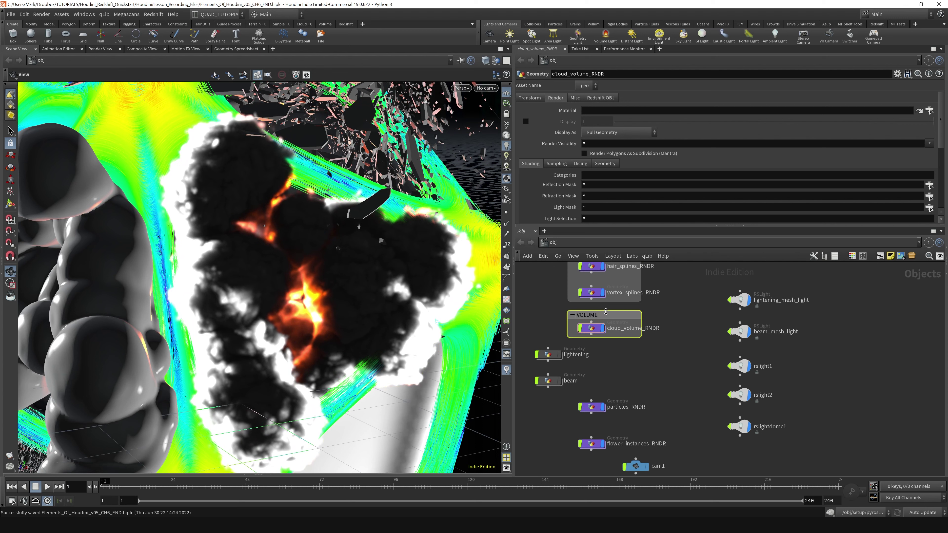
Step: Move the lightening and beam geometry nodes beside their matching mesh lights and align beam_mesh_light with the beam node
left_click_drag(571, 402, 548, 346)
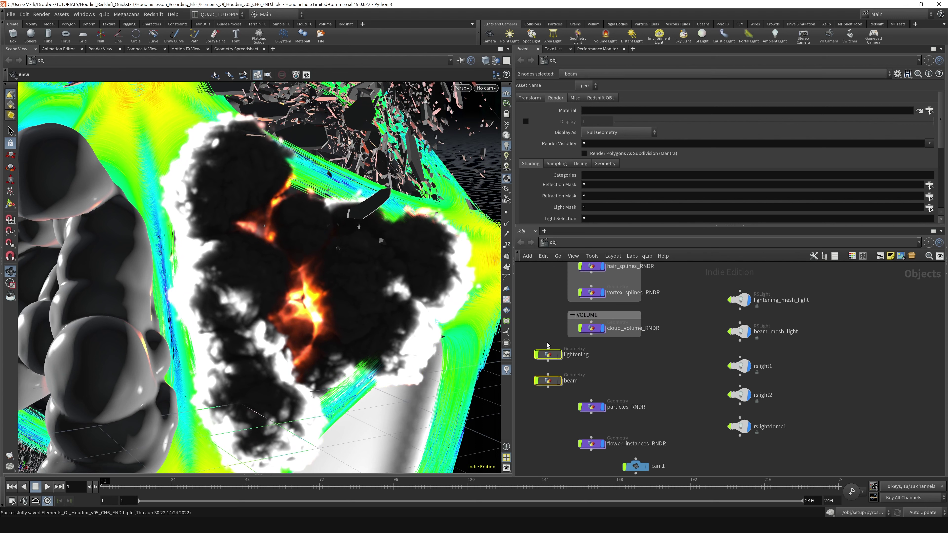
left_click_drag(265, 248, 238, 301)
mouse_move(238, 301)
right_mouse_down()
mouse_move(214, 333)
mouse_move(231, 318)
right_mouse_up()
left_click_drag(548, 354, 840, 300)
left_click(800, 359)
left_click_drag(788, 341, 788, 335)
Step: Color the lightening_mesh_light and beam_mesh_light nodes yellow in the network
left_click_drag(712, 278, 780, 349)
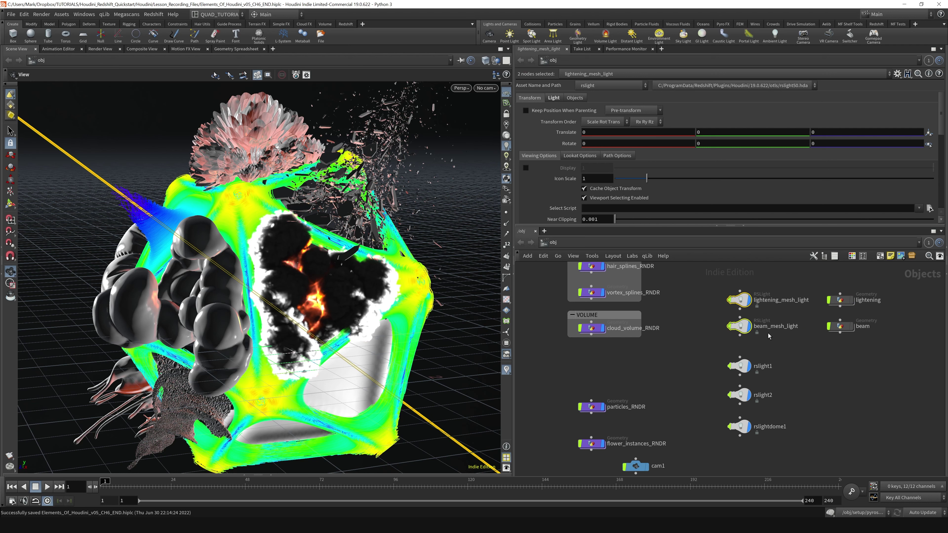
key("c")
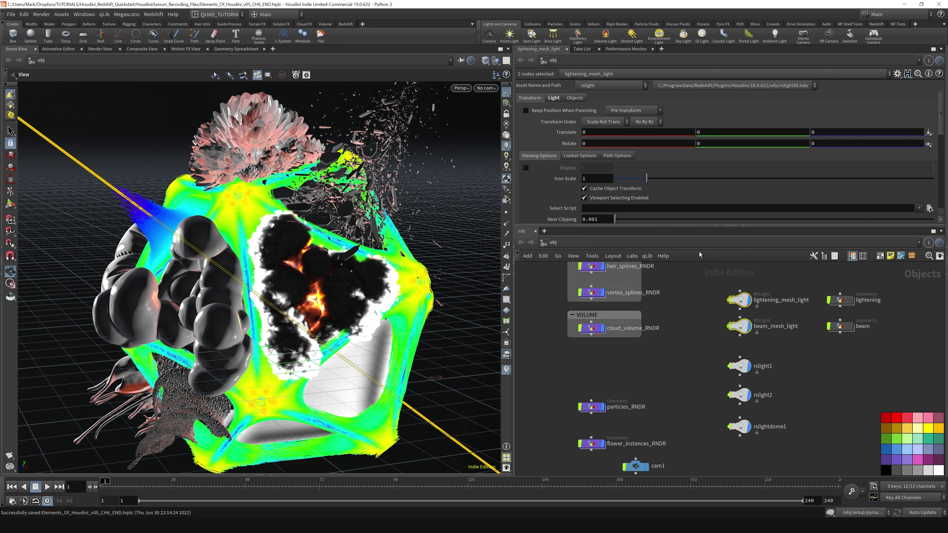
left_click_drag(710, 280, 778, 350)
left_click(926, 429)
left_click(856, 416)
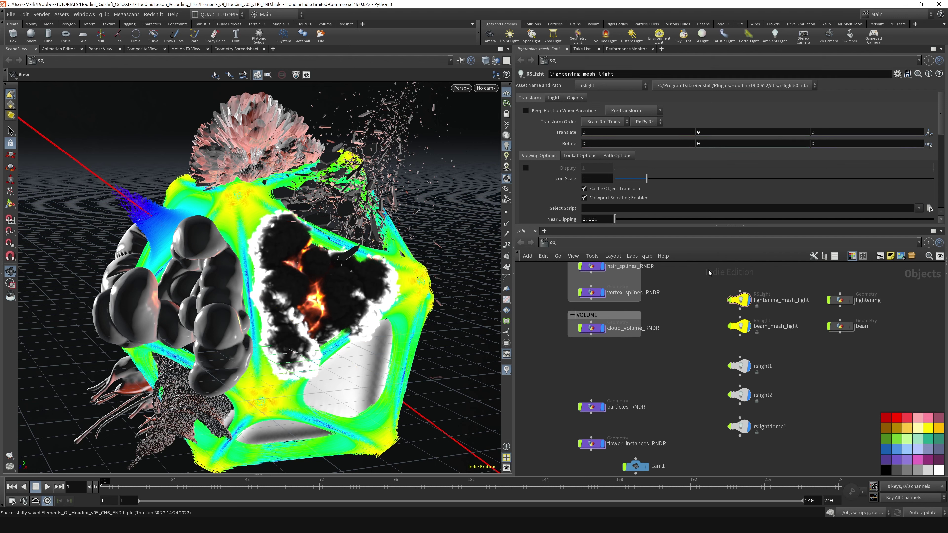
Step: Group lightening_mesh_light, beam_mesh_light and their lightening and beam geometry nodes in a network box titled "GEO LIGHTS"
left_click_drag(710, 275, 907, 344)
key("shift+o")
double_click(761, 284)
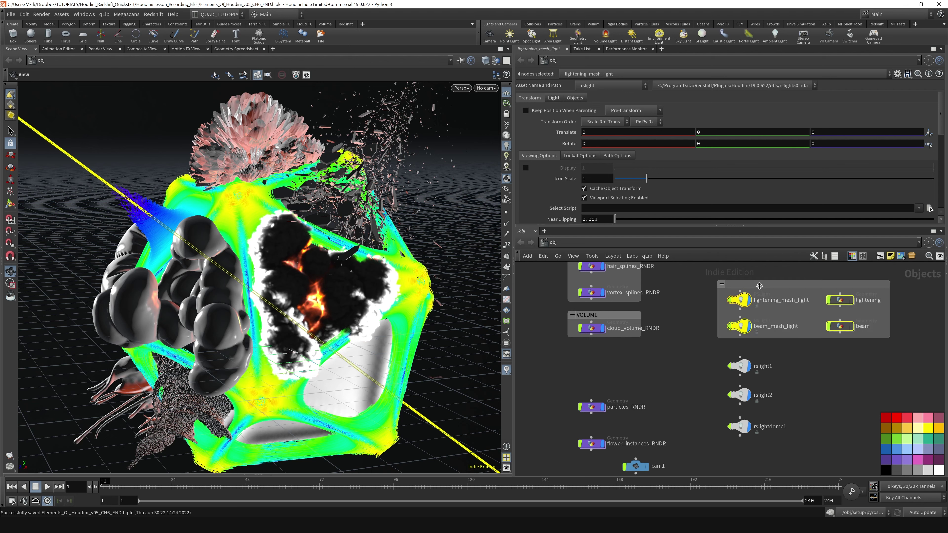
type("GEO LIGHT")
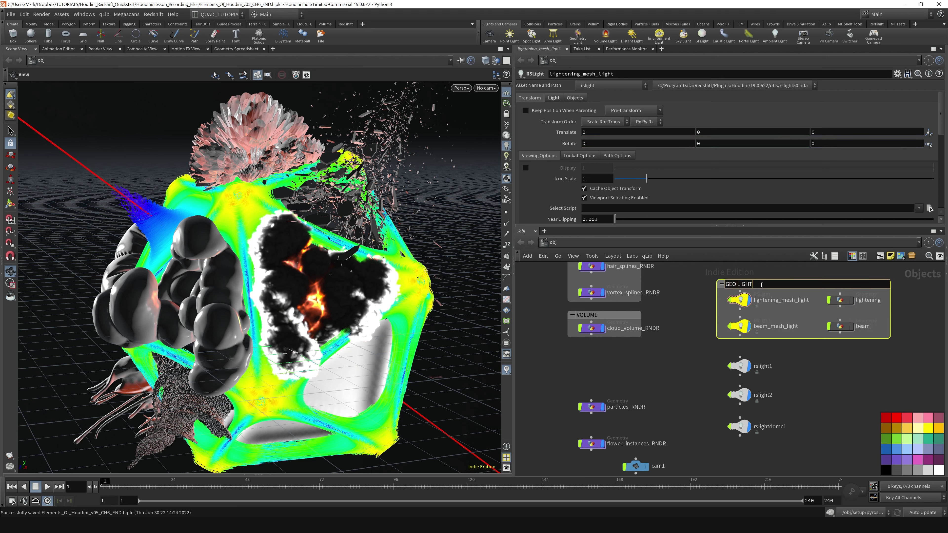
type("S")
key("Return")
Step: Put particles_RNDR in its own network box titled "PARTICELS" below the VOLUME box and move flower_instances_RNDR up beneath it
middle_click_drag(650, 371, 656, 336)
left_click_drag(575, 340, 598, 340)
key("ctrl+s")
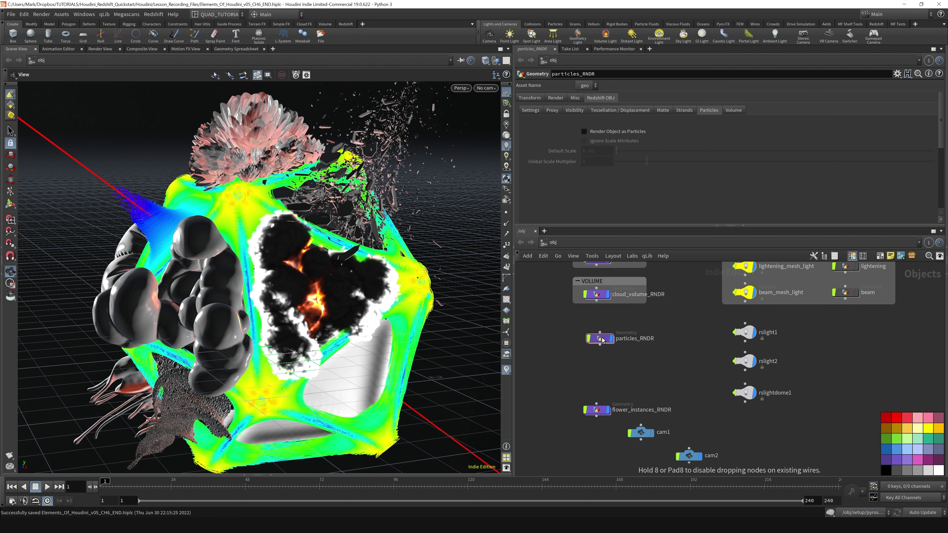
left_click(879, 256)
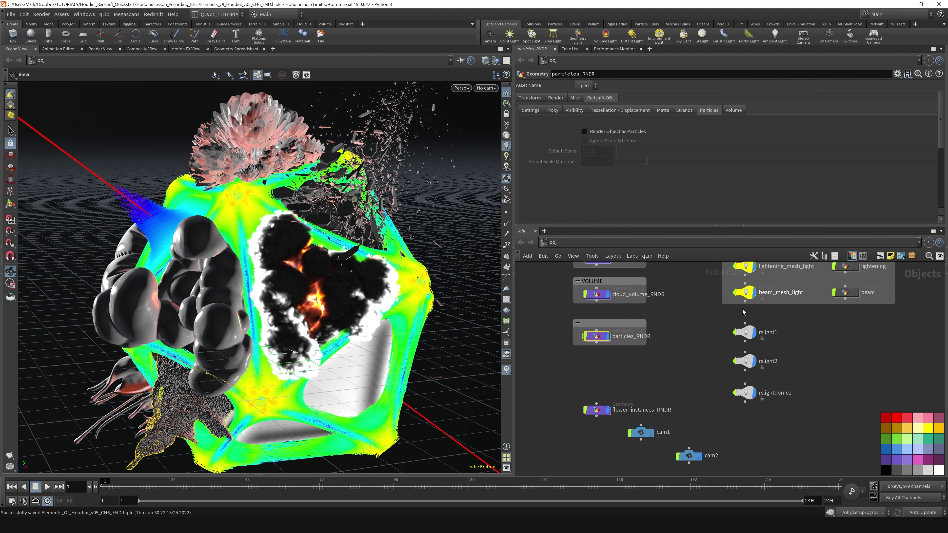
type("PARTICELS")
key("Return")
left_click_drag(596, 409, 596, 378)
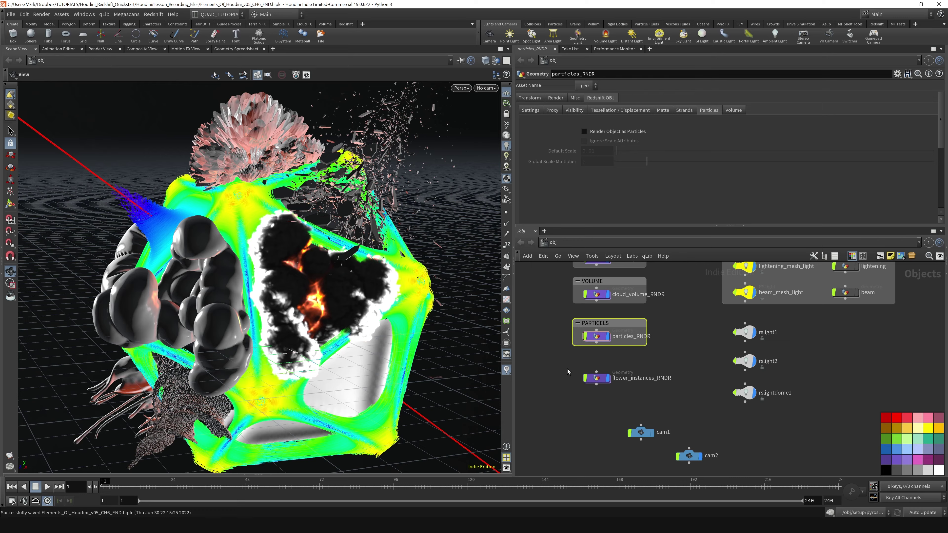
Step: Inspect the particles_RNDR geometry up close from several angles in the viewport
left_click(596, 341)
key("space+f")
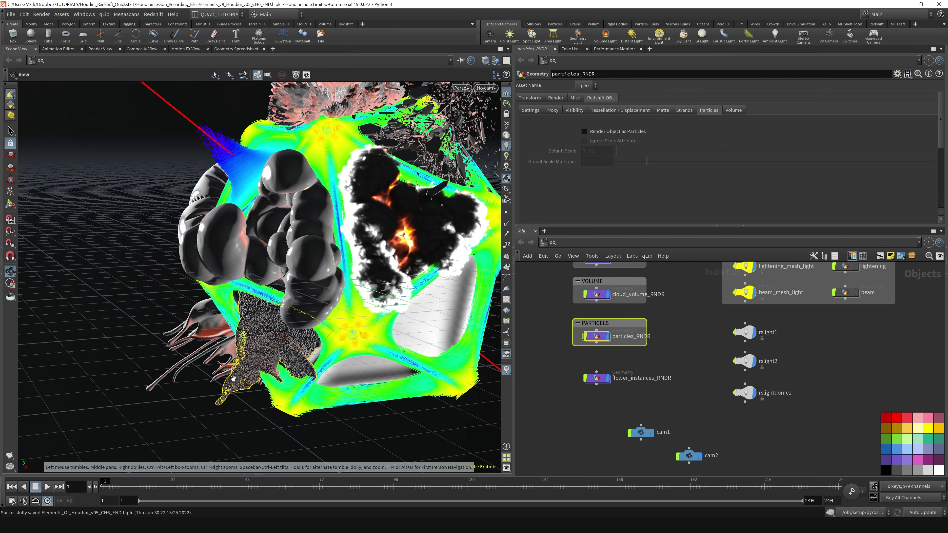
left_click_drag(342, 331, 434, 305)
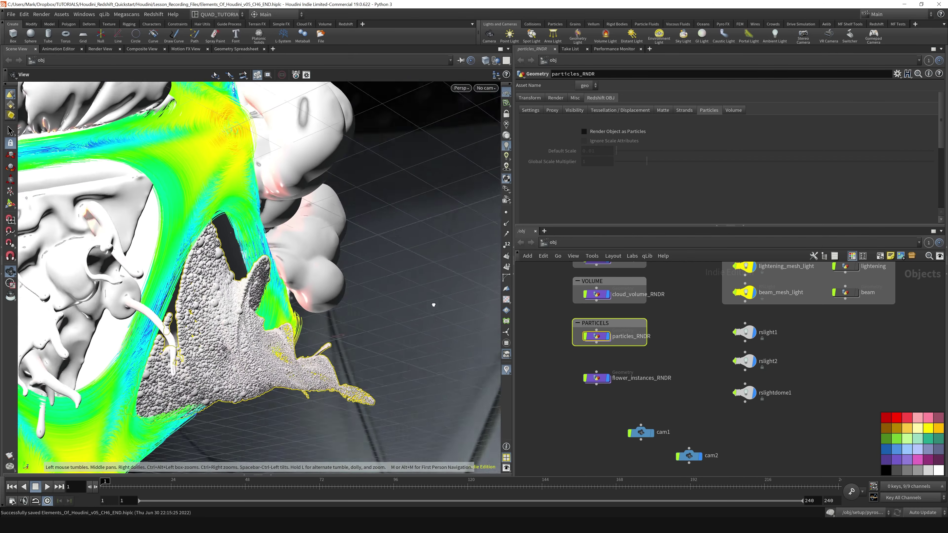
right_click_drag(434, 305, 310, 367)
left_click_drag(310, 367, 271, 242)
Step: Inspect flower_instances_RNDR in the viewport and put it in its own network box titled "INSTANCES"
left_click(597, 378)
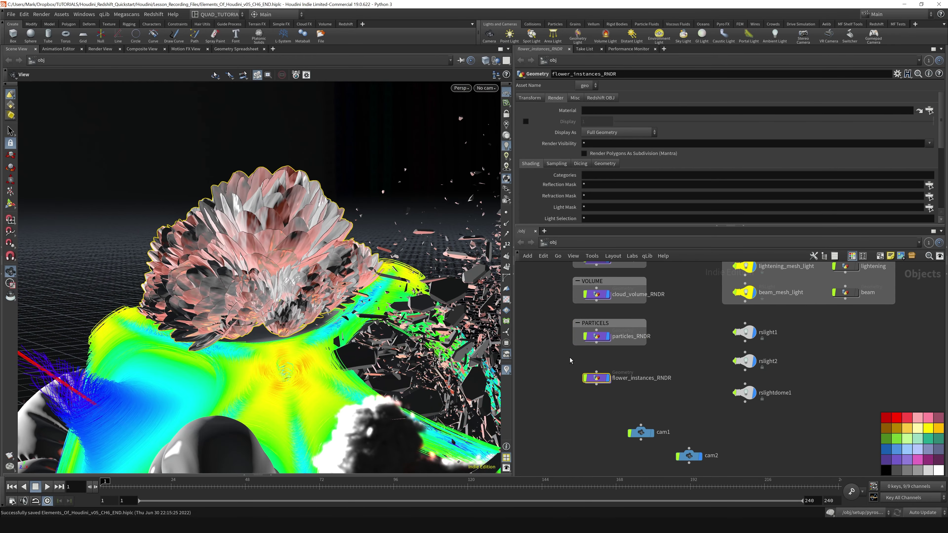
left_click_drag(257, 286, 237, 270)
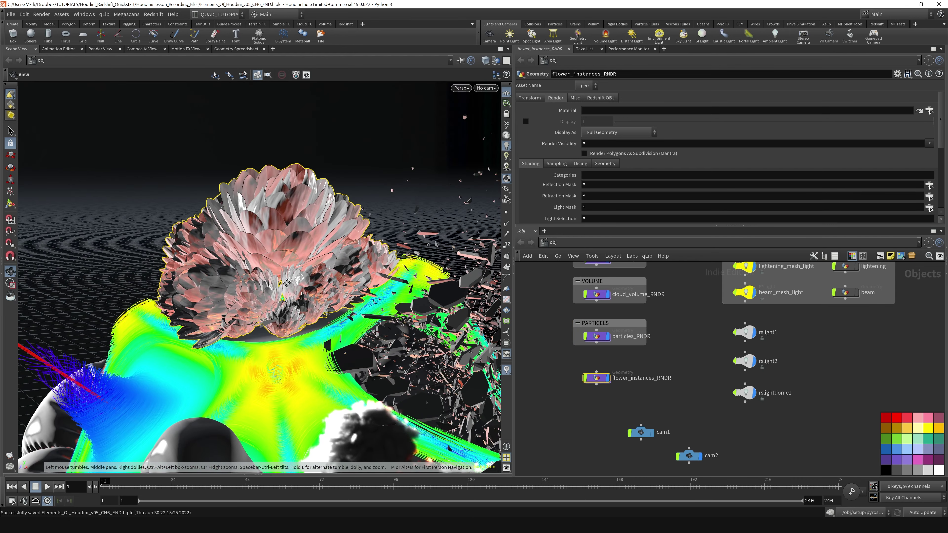
right_click_drag(225, 265, 239, 285)
left_click_drag(550, 351, 649, 402)
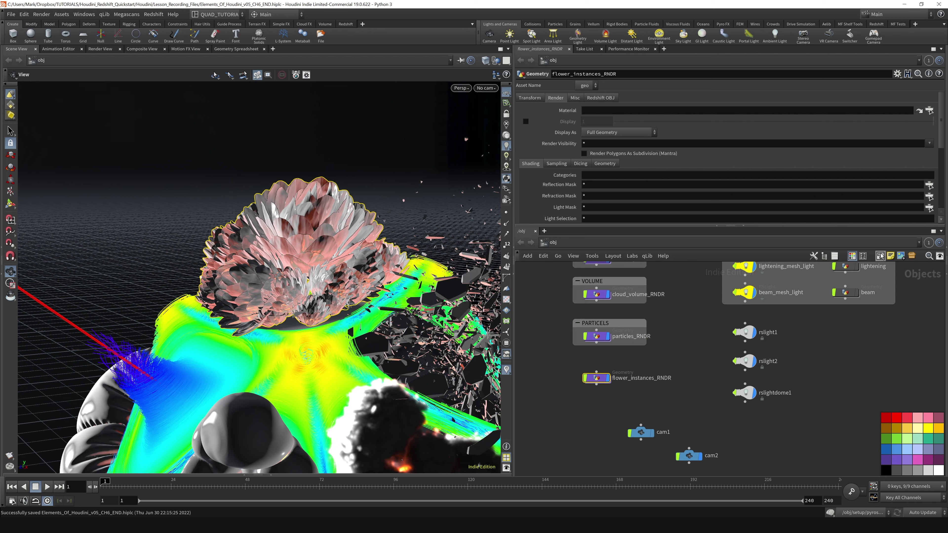
key("shift+o")
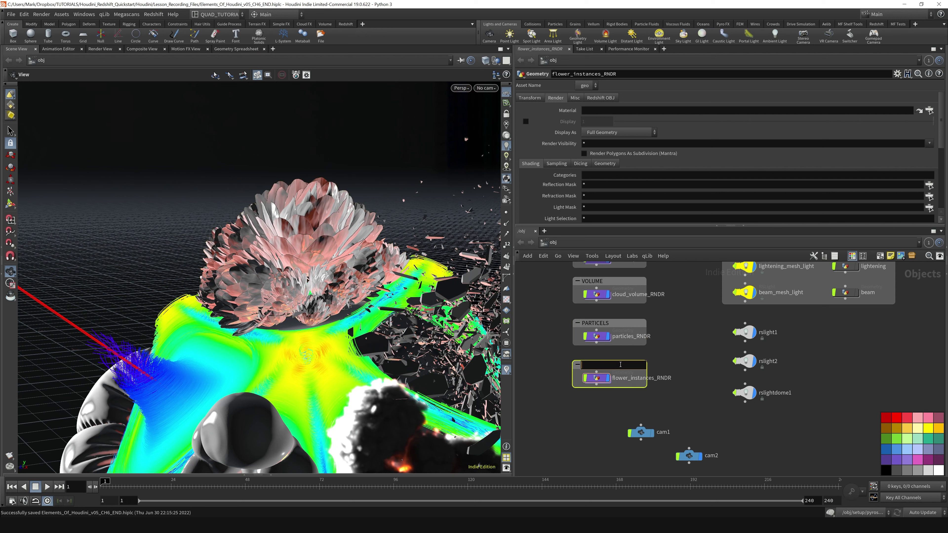
type("INSTANCES")
key("Return")
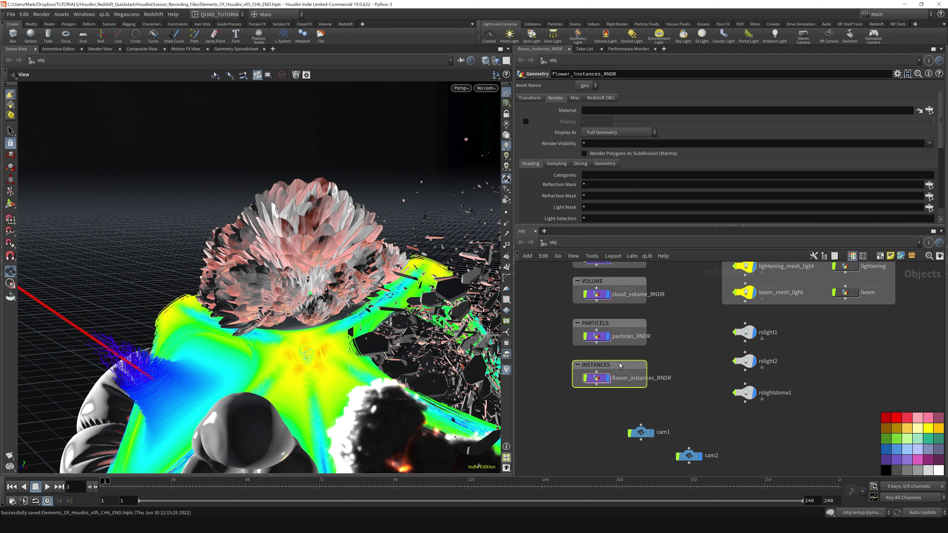
Step: Widen the INSTANCES, PARTICELS, VOLUME, SPLINES and POLYS network boxes to one matching width that encloses their node names
scroll(574, 466, "down", 4)
left_click_drag(622, 370, 618, 404)
left_click(610, 405)
left_click(610, 411)
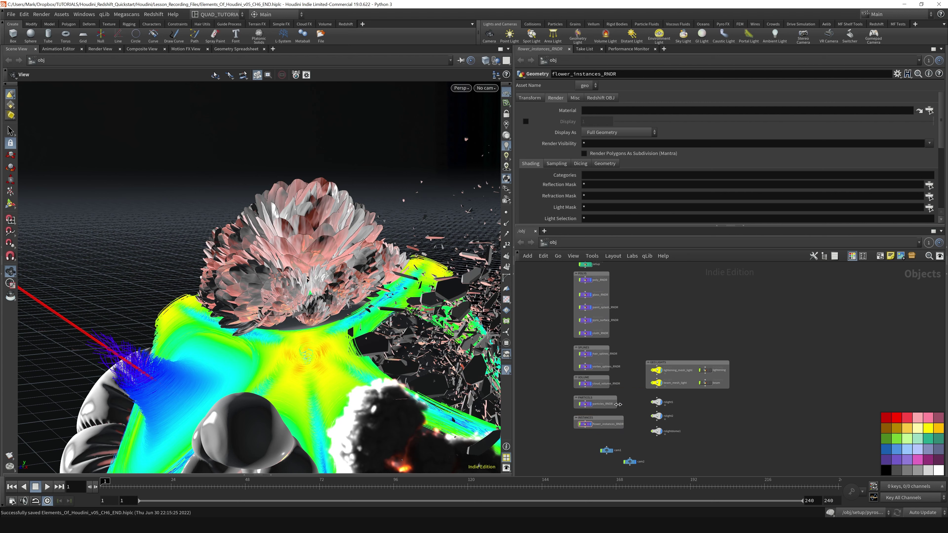
scroll(624, 404, "up", 8)
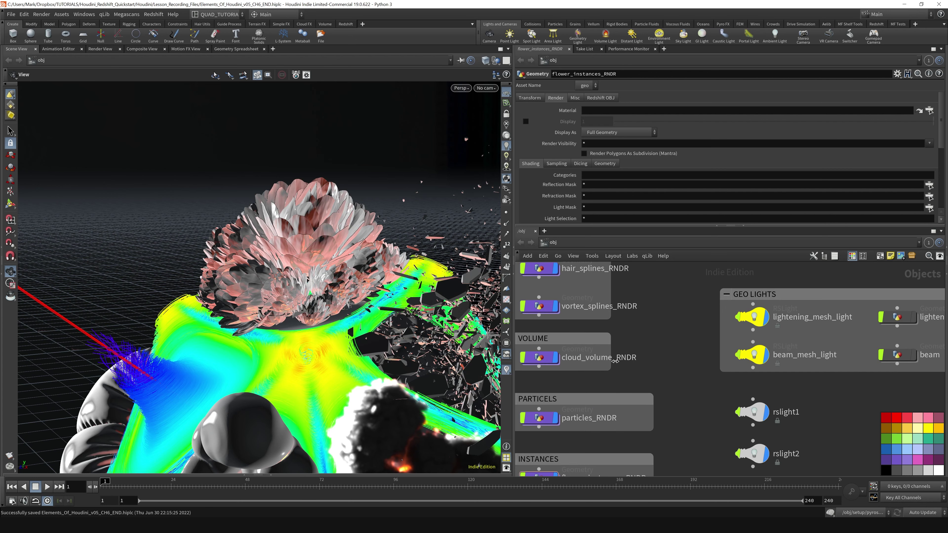
left_click_drag(614, 362, 651, 361)
middle_click_drag(663, 296, 668, 379)
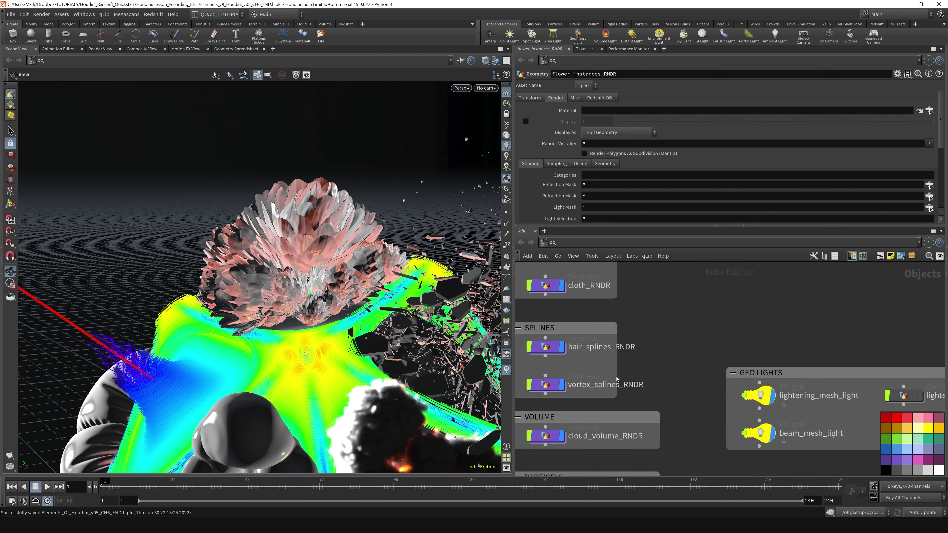
left_click_drag(619, 376, 663, 375)
middle_click_drag(630, 276, 630, 440)
left_click_drag(618, 439, 646, 438)
middle_click_drag(645, 453, 646, 376)
left_click_drag(644, 377, 664, 376)
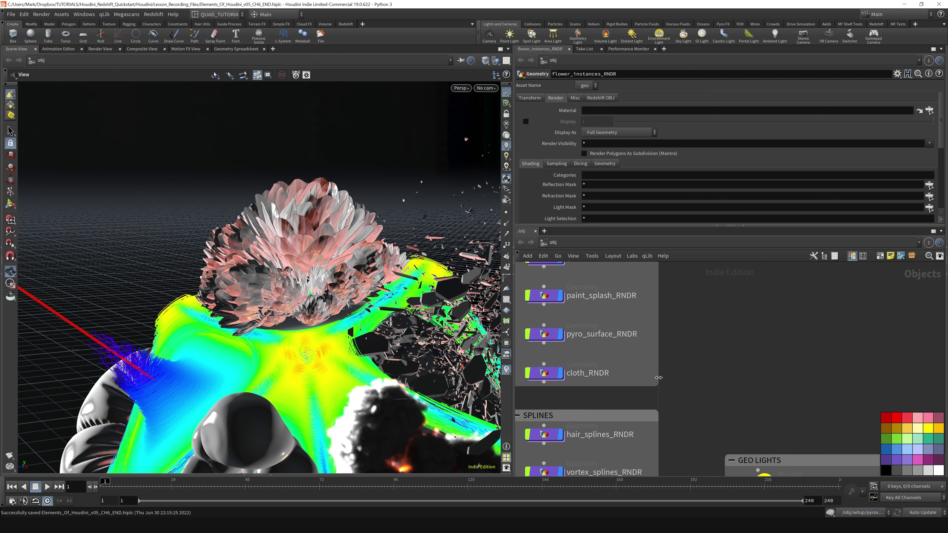
Step: Move cam1 and cam2 above the GEO LIGHTS box and align the two cameras in a vertical column
key("h")
middle_click_drag(683, 390, 634, 339)
scroll(662, 347, "down", 1)
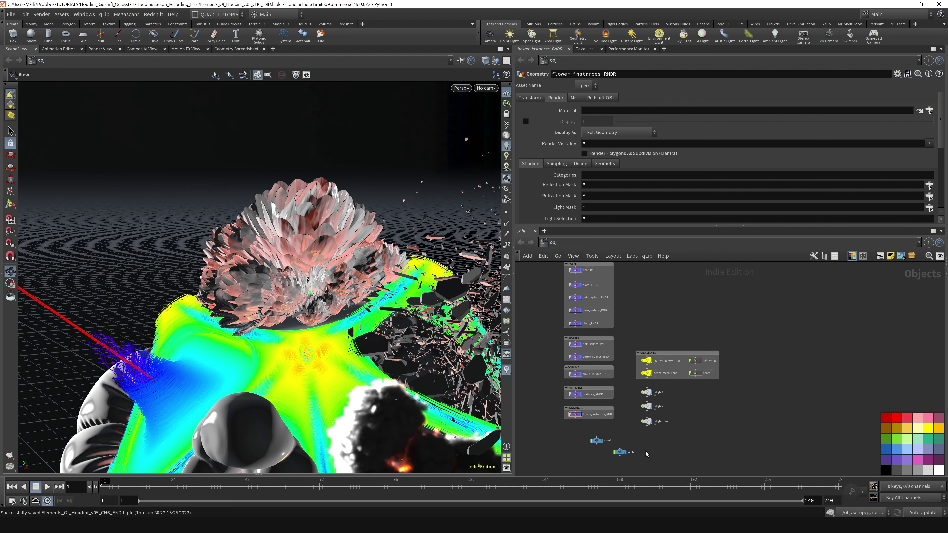
left_click_drag(577, 429, 665, 473)
left_click_drag(674, 441, 653, 422)
left_click_drag(582, 432, 648, 306)
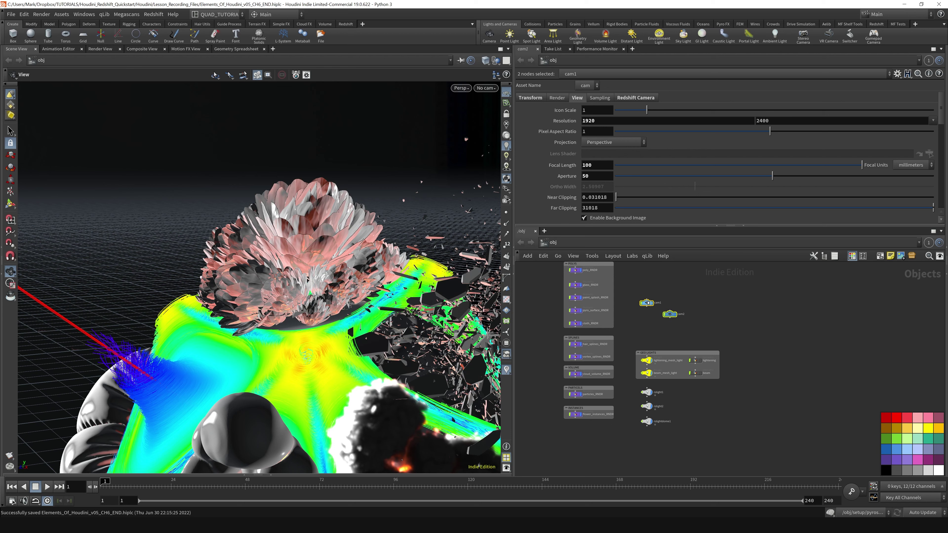
key("a")
left_click_drag(648, 302, 640, 466)
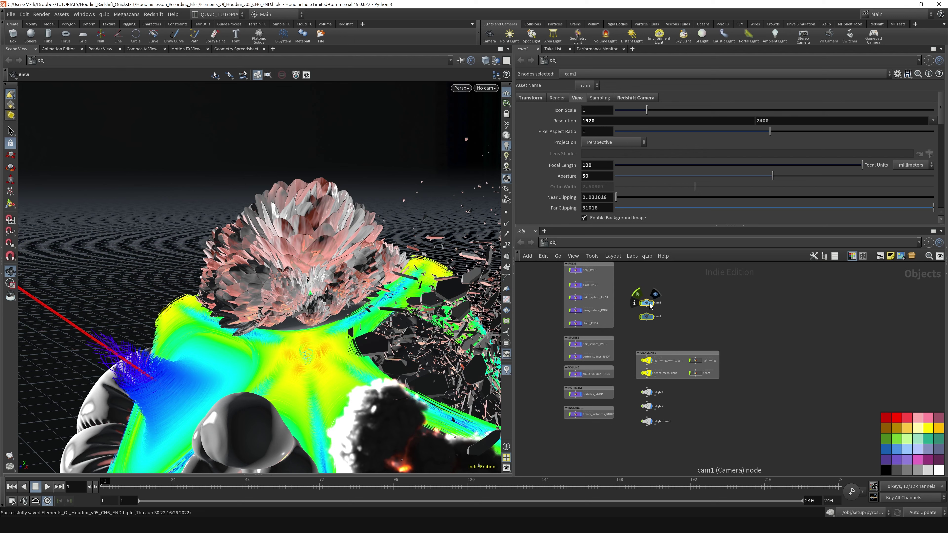
key("h")
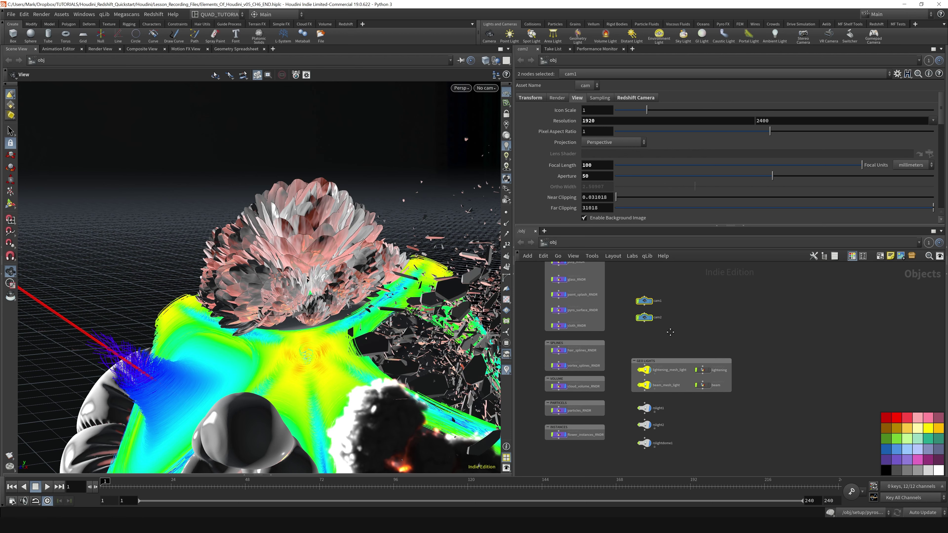
scroll(673, 342, "down", 3)
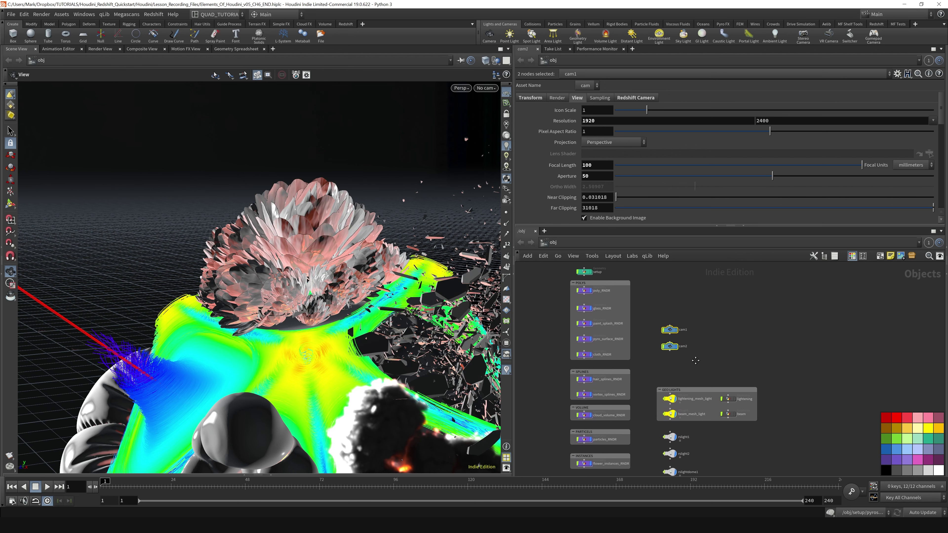
scroll(594, 307, "up", 5)
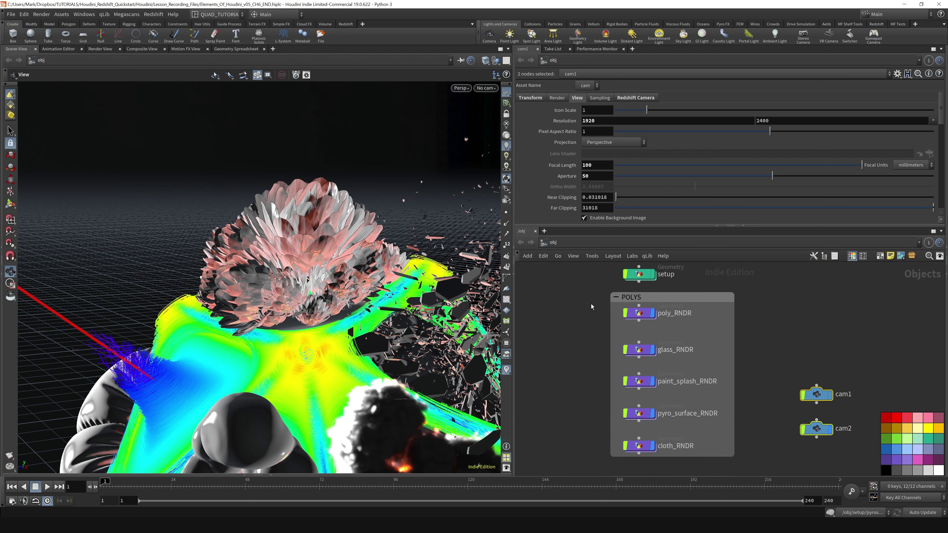